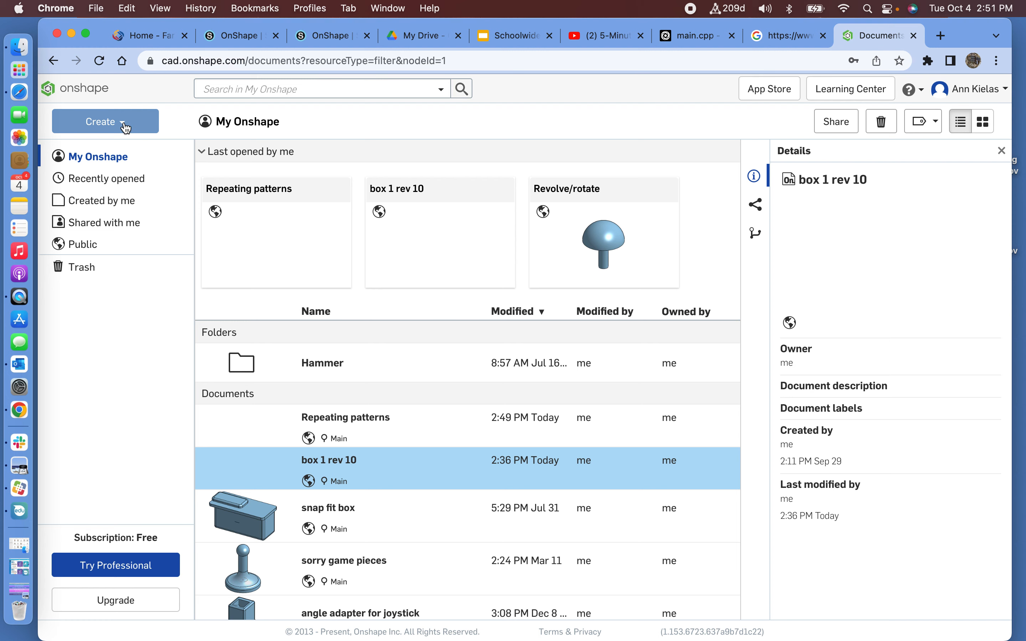
Create a new public document named "Repeating patterns rev 1".
left_click(126, 149)
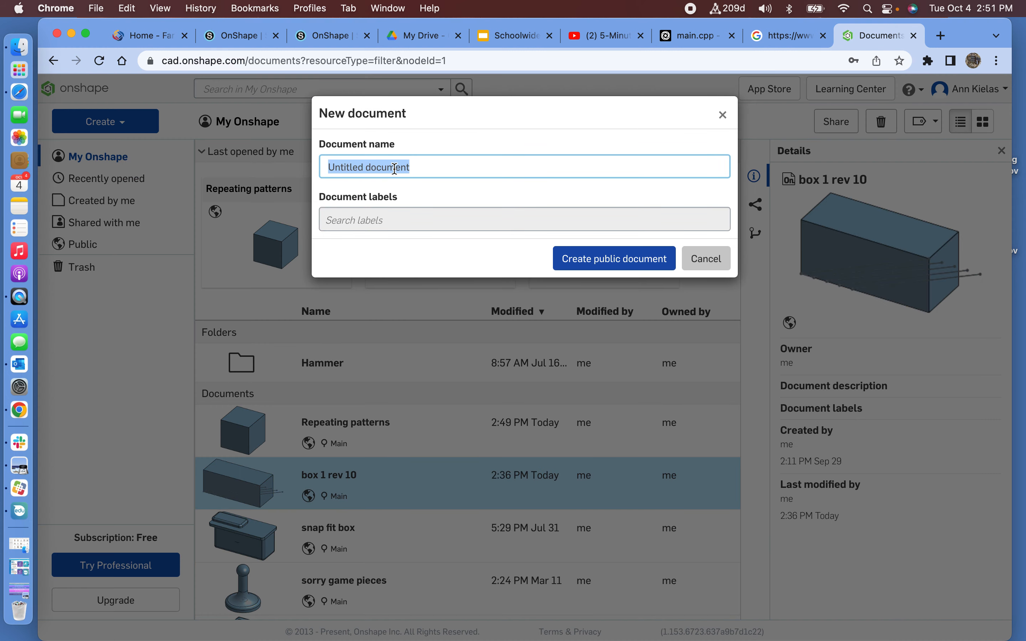
type("Repeating patterns rev 1")
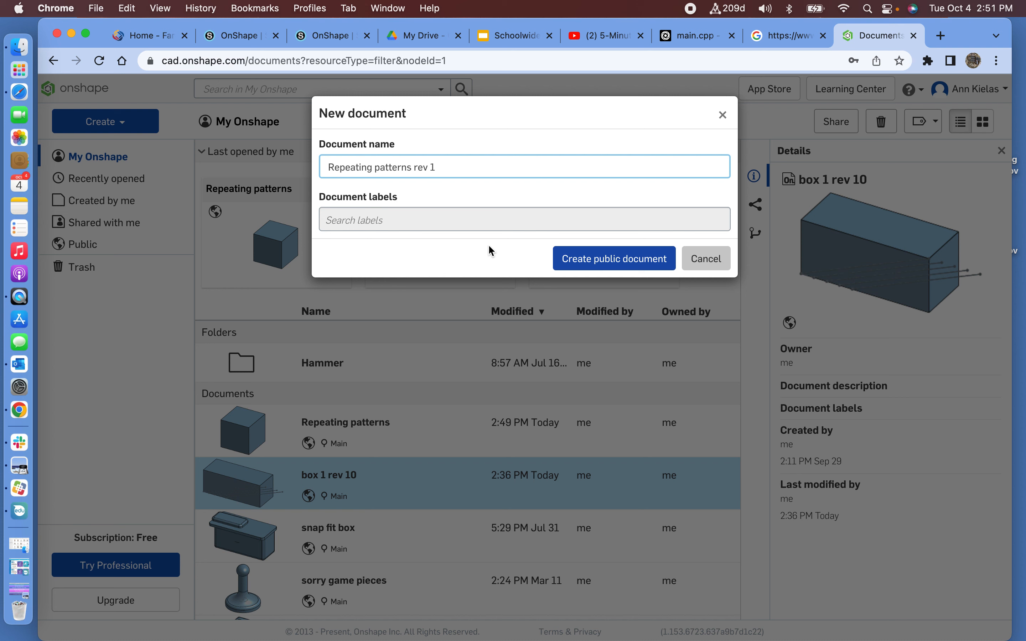
left_click(622, 256)
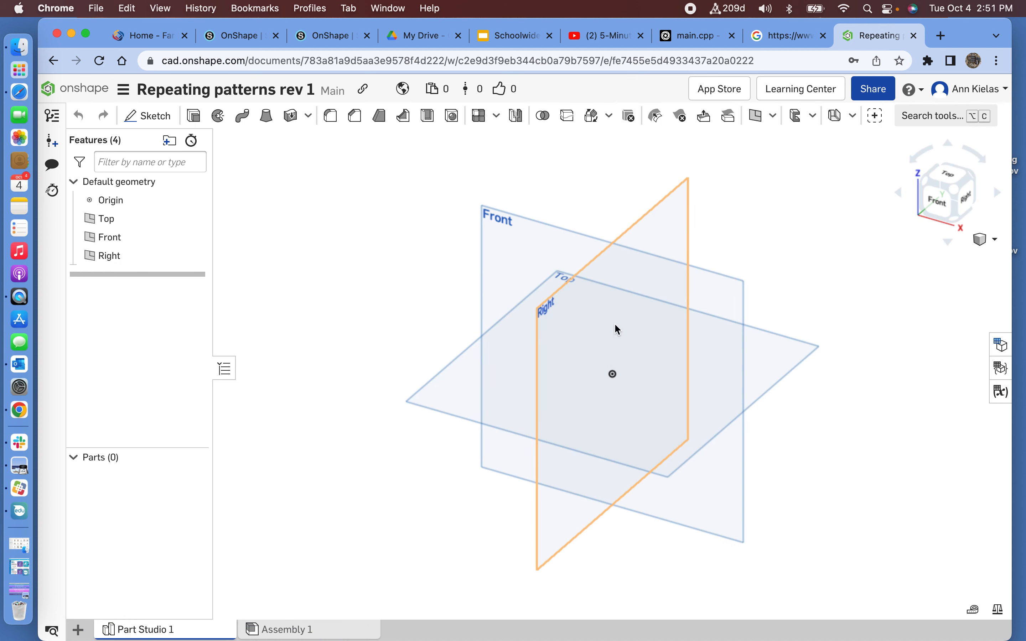
Sketch a 3 by 3 in center point rectangle on the Front plane, centred on the origin, and finish the sketch.
left_click(938, 207)
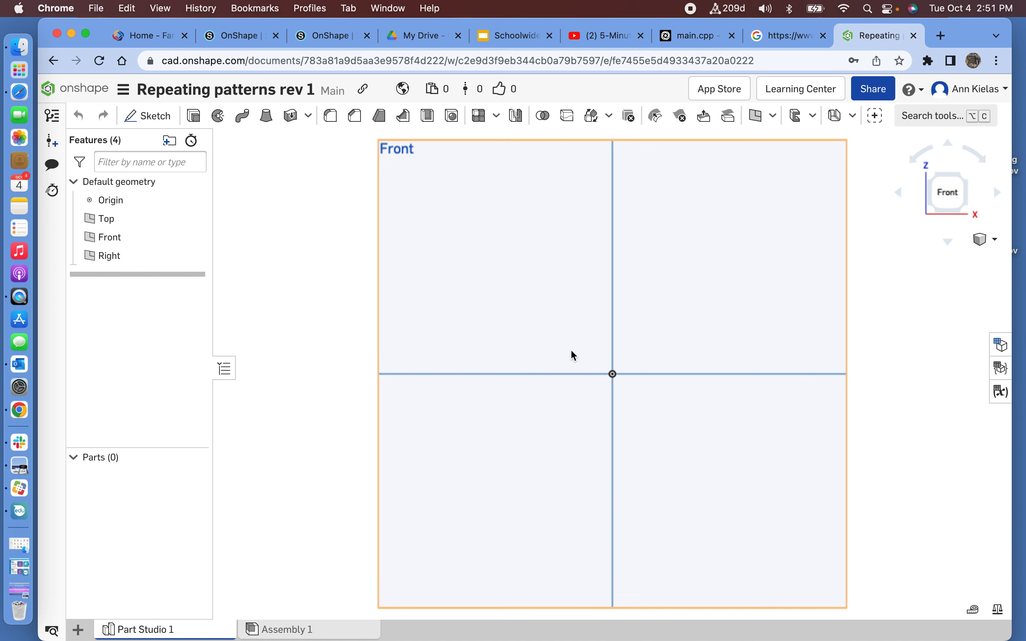
left_click(154, 118)
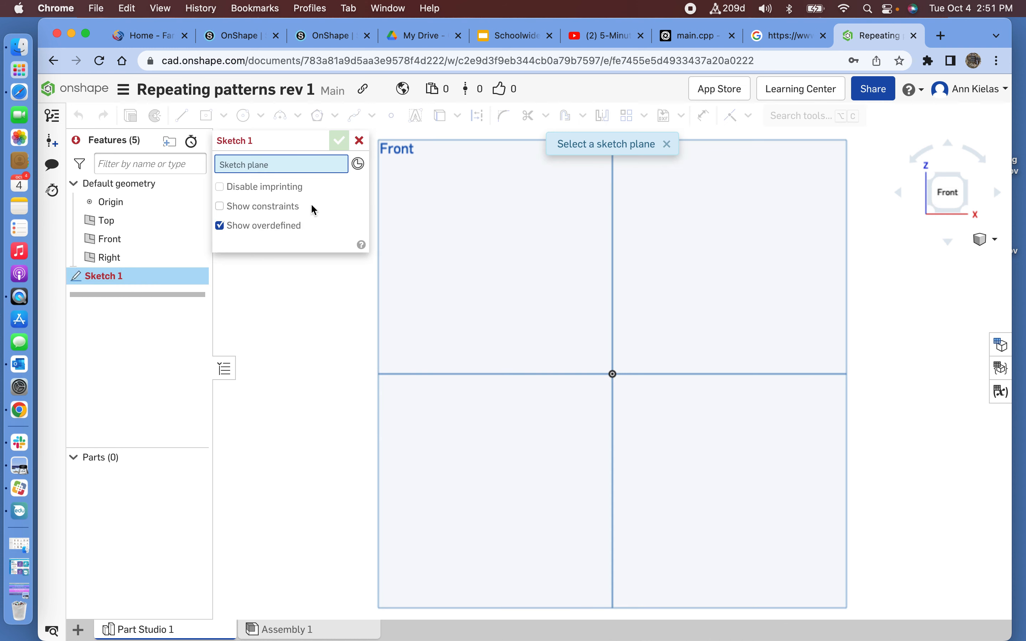
left_click(506, 282)
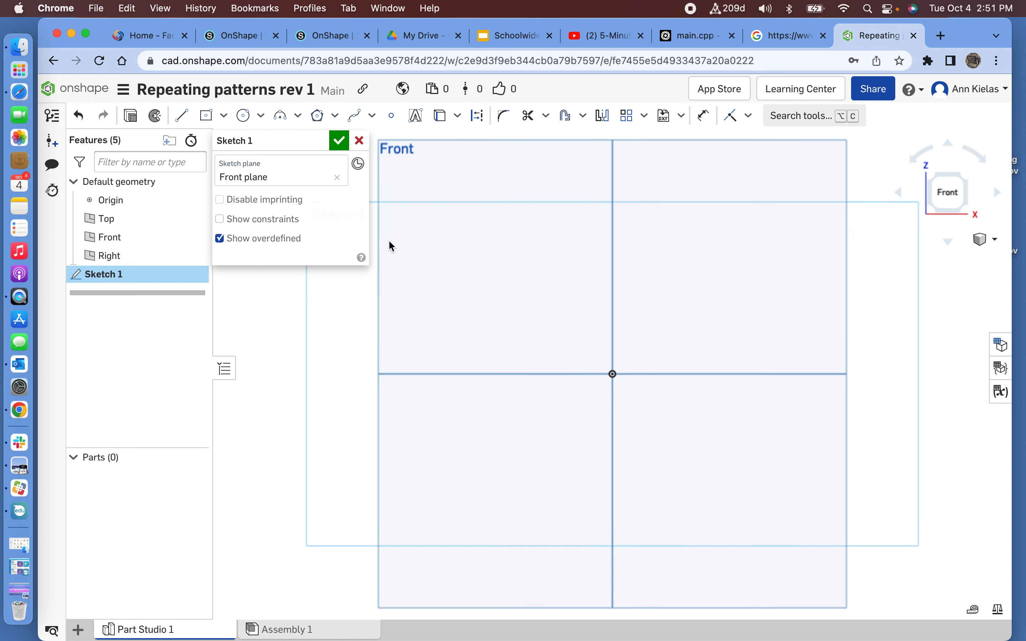
left_click(223, 118)
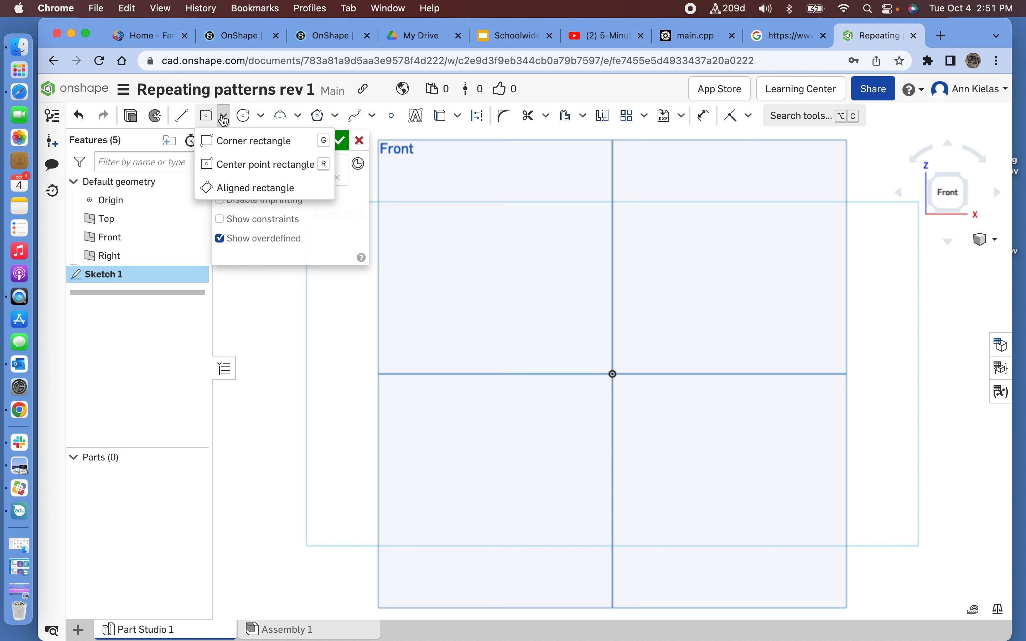
left_click(257, 167)
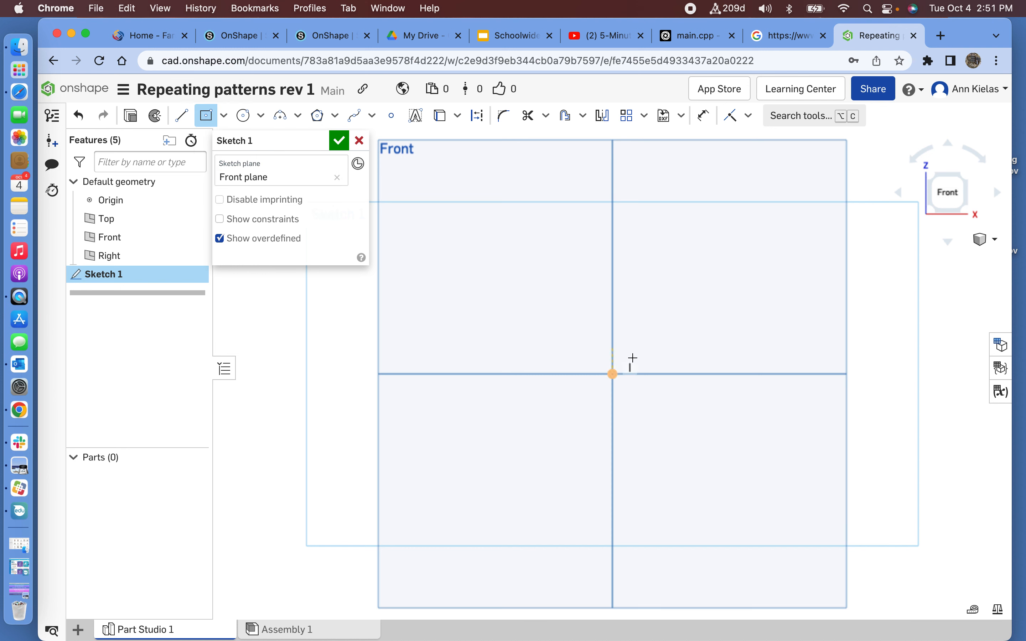
left_click(610, 376)
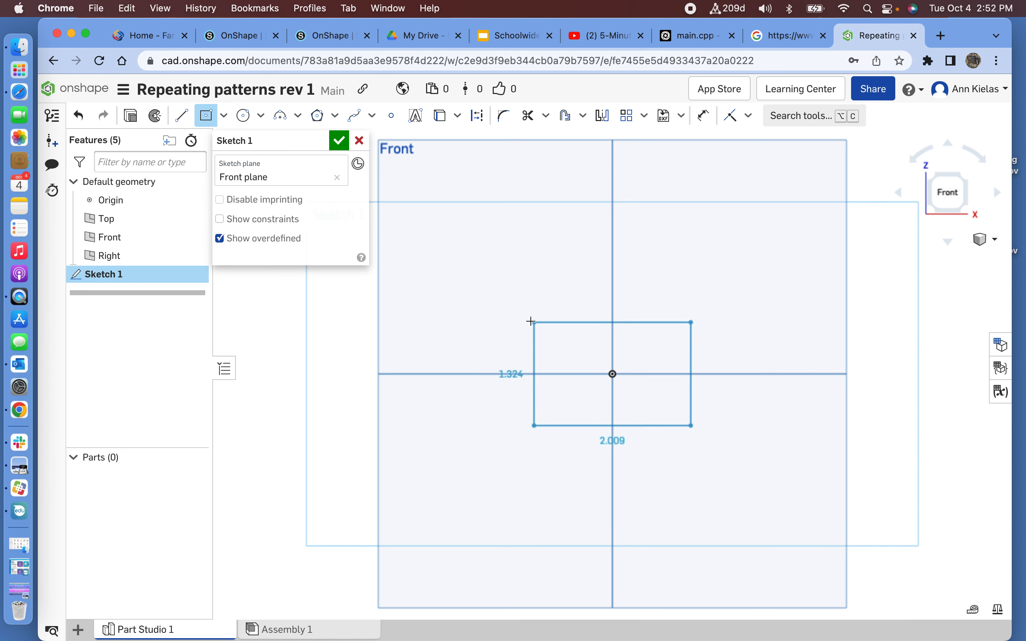
left_click(480, 226)
type("3")
key("Return")
type("3")
key("Return")
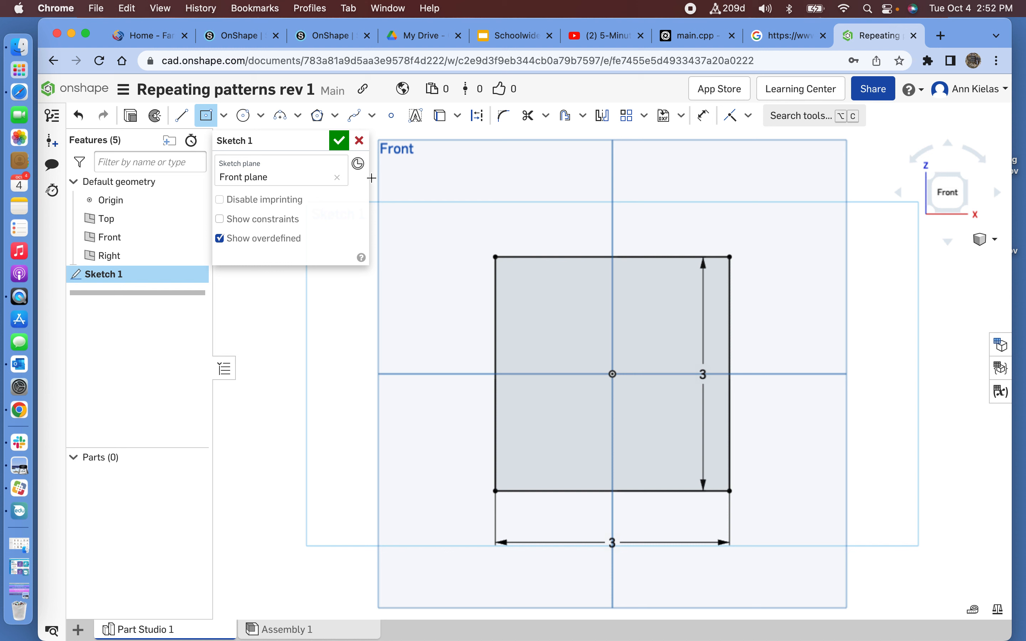
left_click(339, 141)
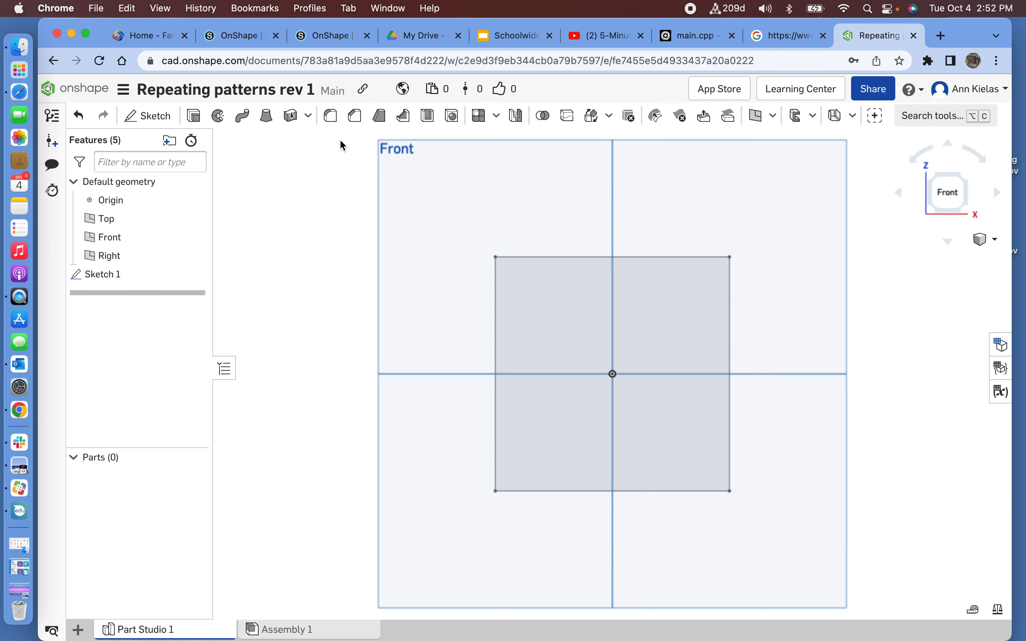
Extrude the square sketch region as a new solid with a blind depth of 3 in.
left_click(196, 119)
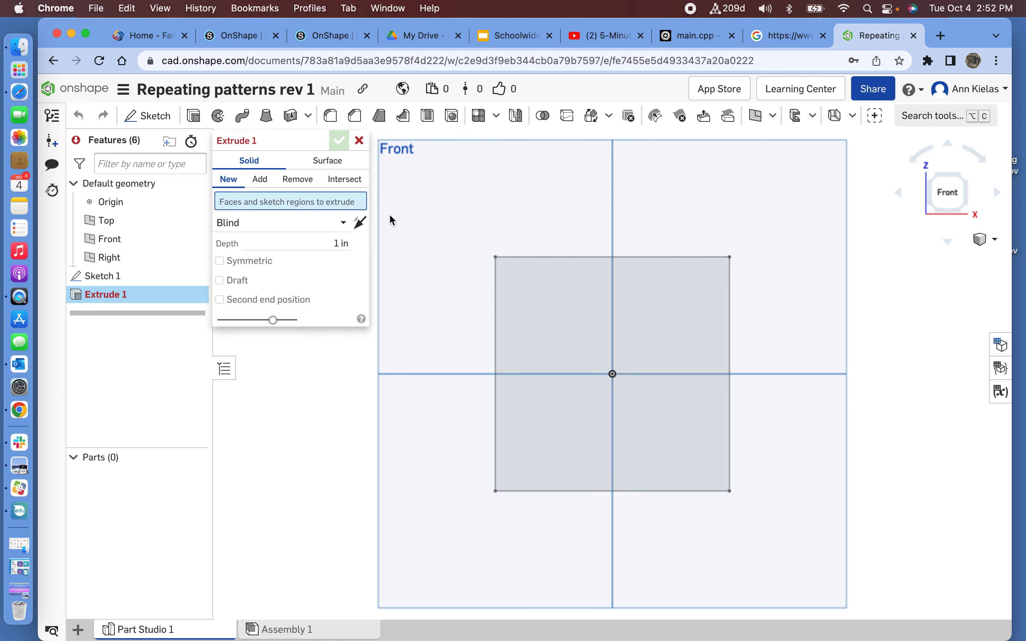
left_click(546, 318)
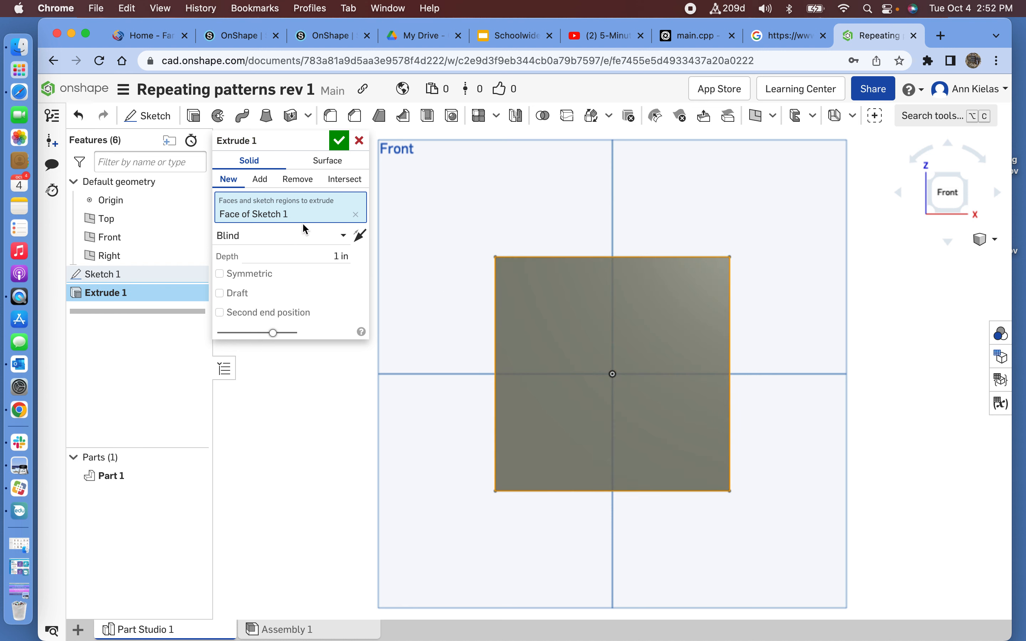
left_click(335, 257)
type("3")
key("Return")
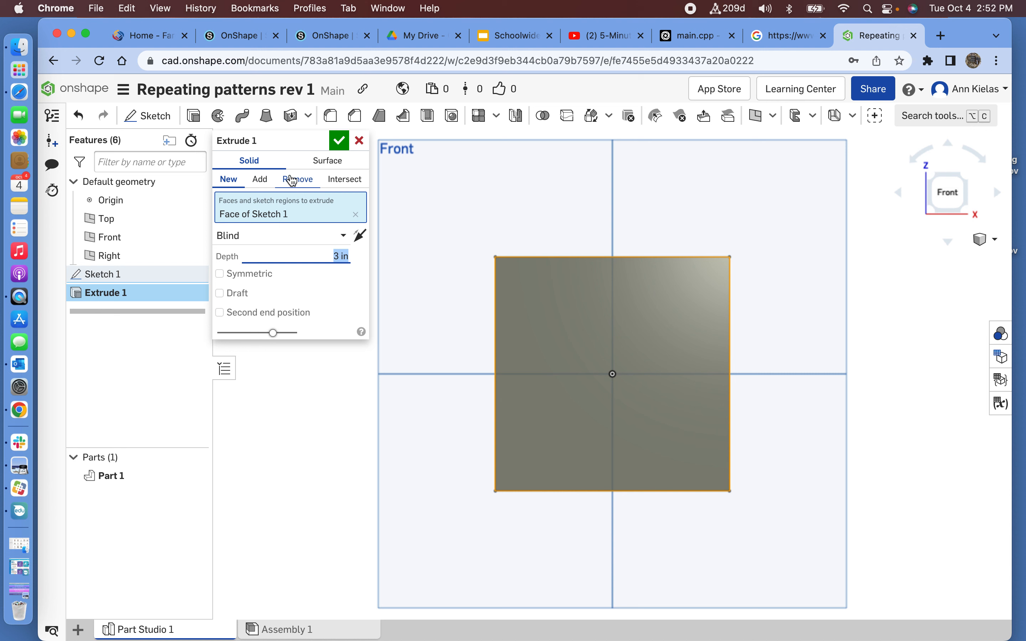
left_click(338, 144)
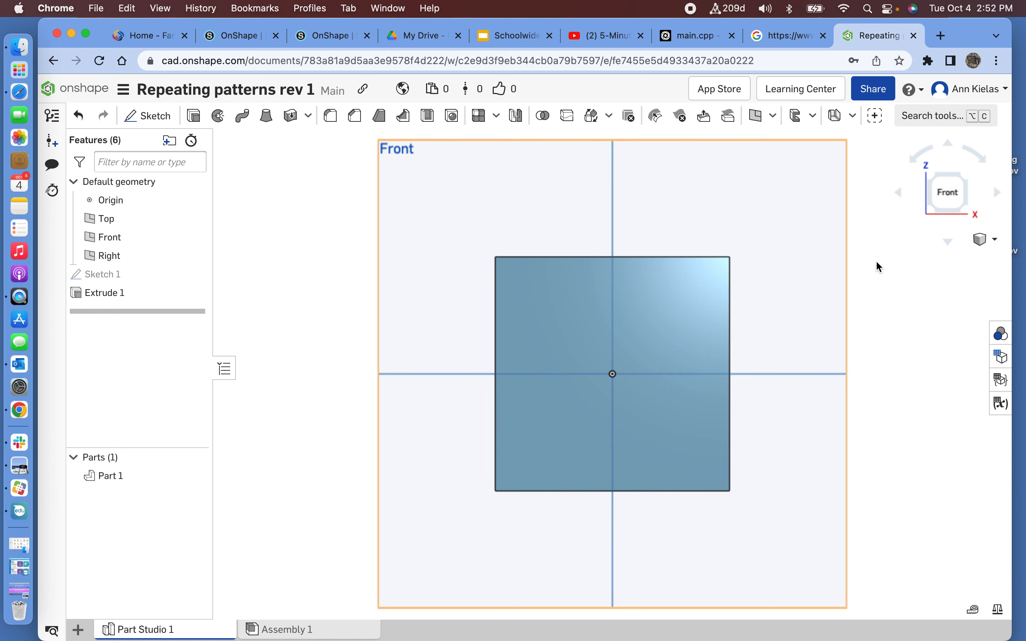
Start a sketch on the cube's front face and draw a horizontal line from side edge to side edge, about 0.54 in below the top edge.
left_click(994, 241)
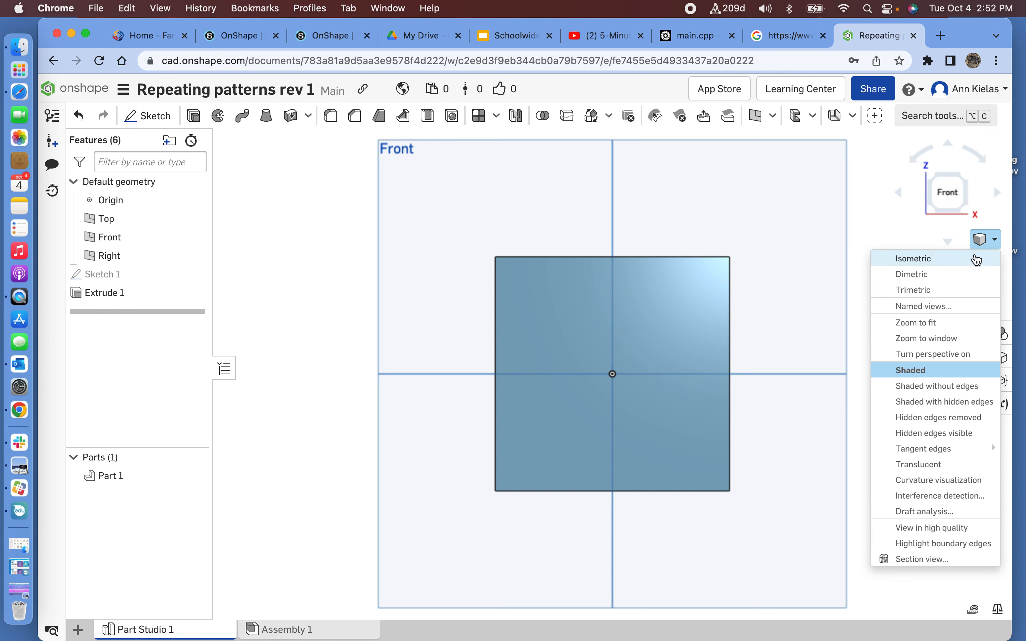
left_click(971, 258)
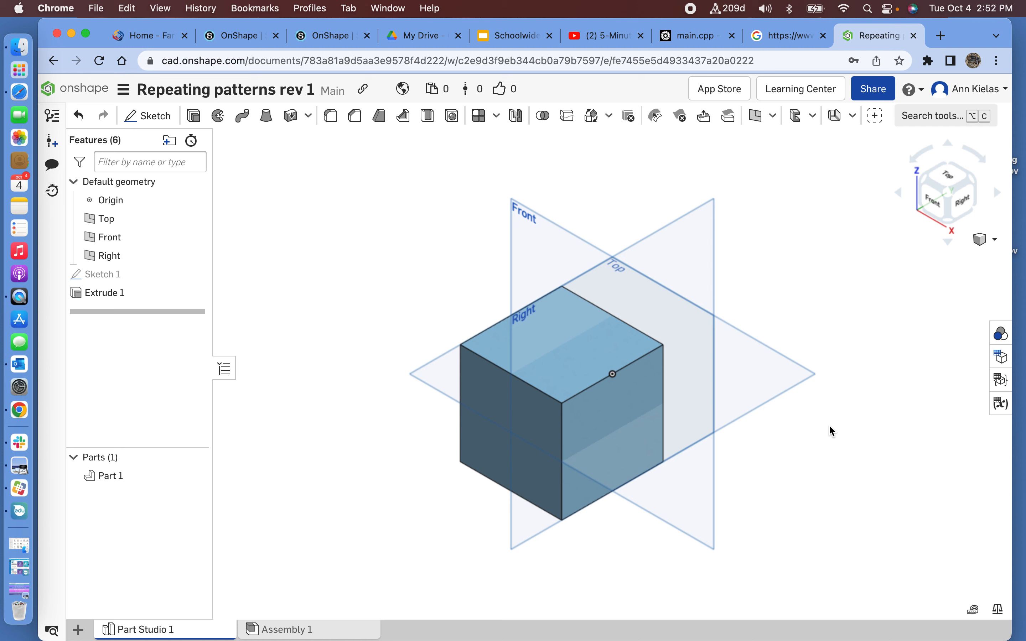
left_click(936, 205)
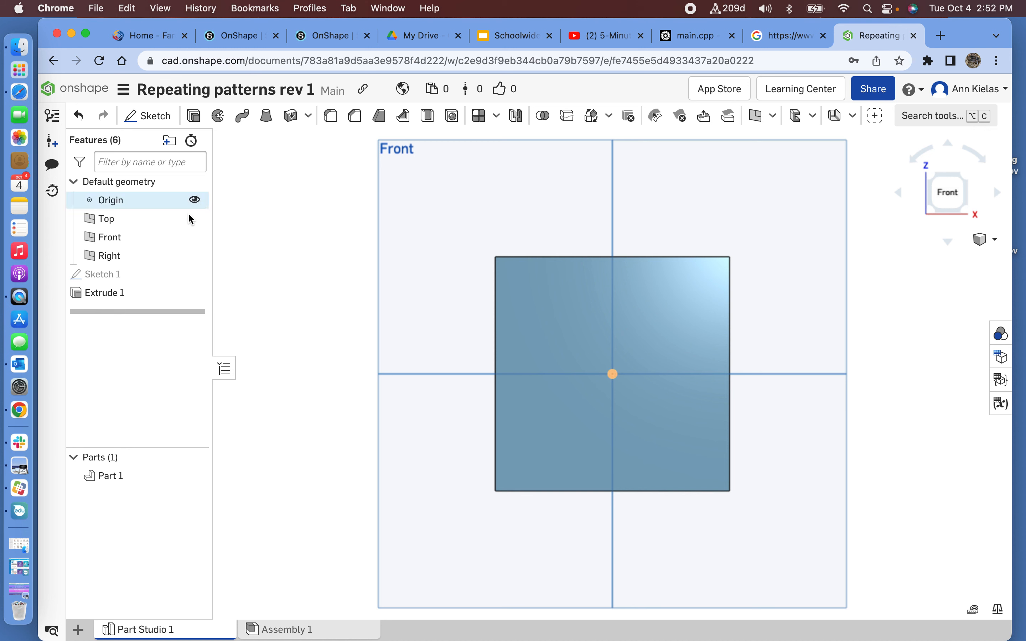
left_click(541, 334)
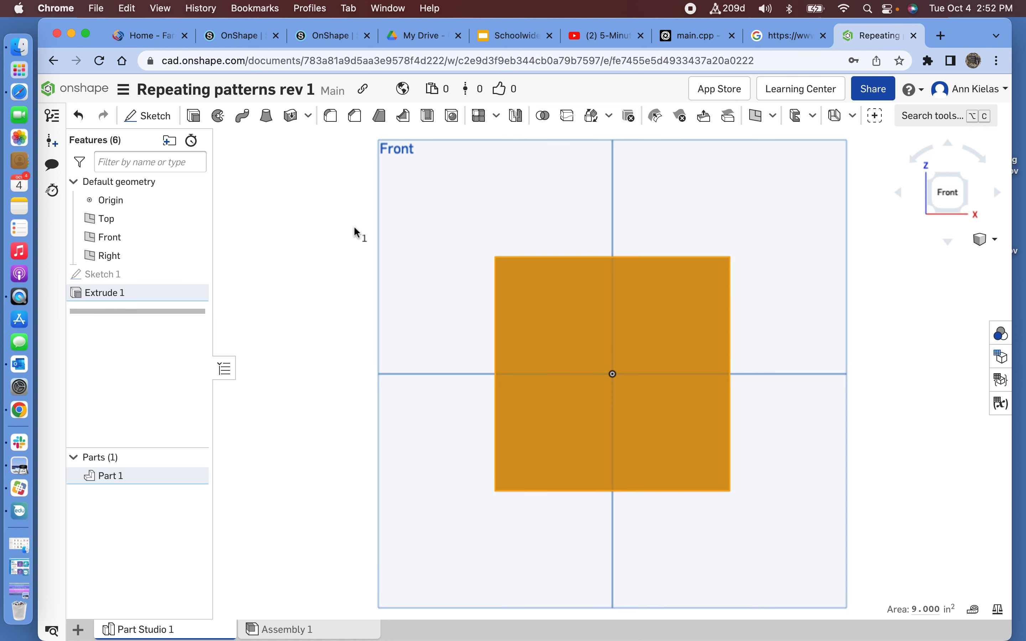
left_click(158, 116)
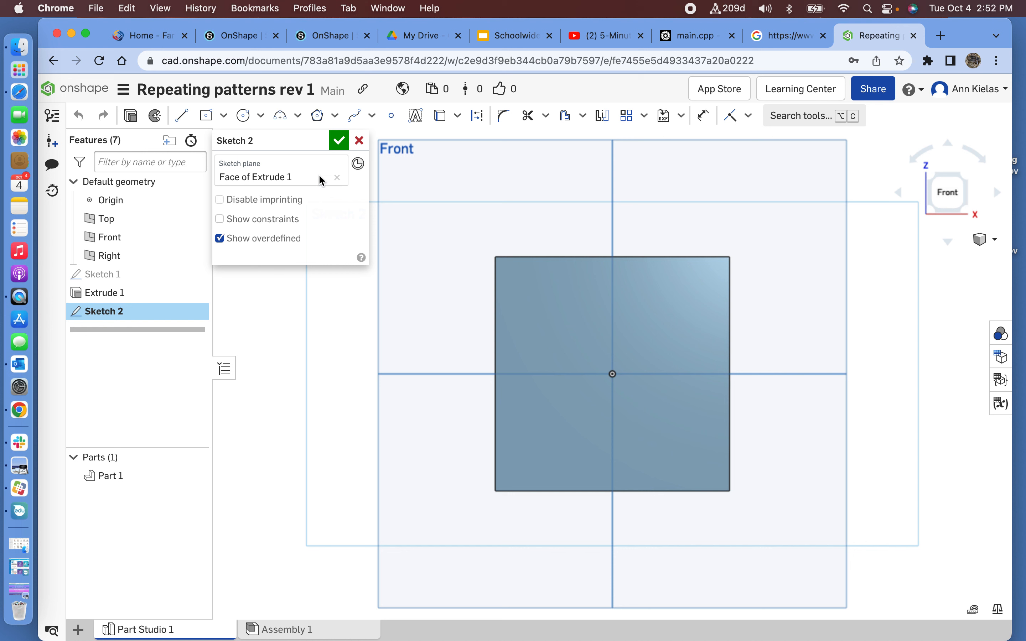
left_click(181, 115)
left_click(497, 299)
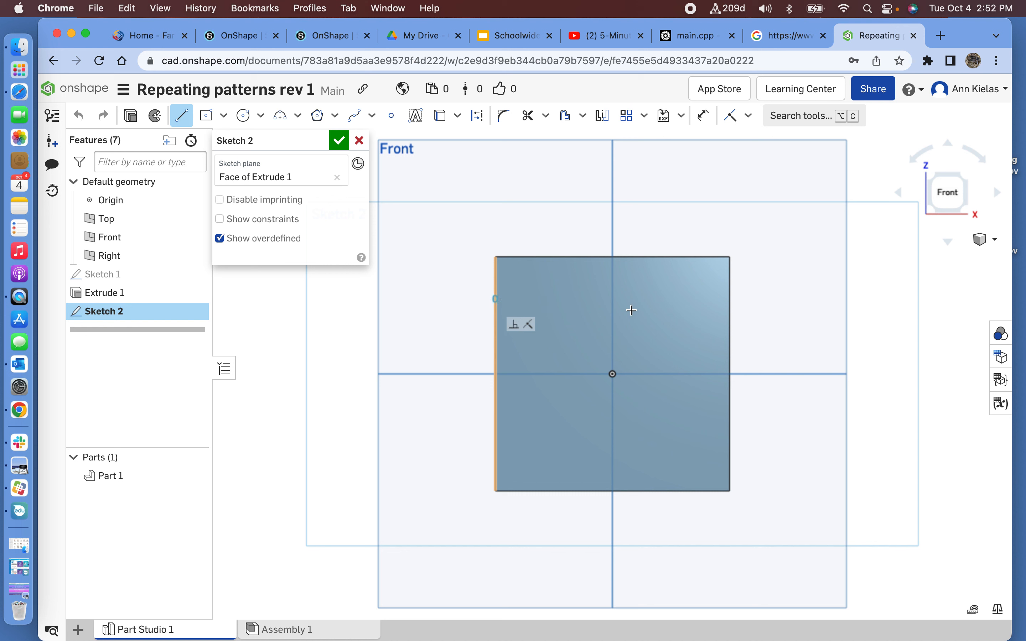
left_click(731, 299)
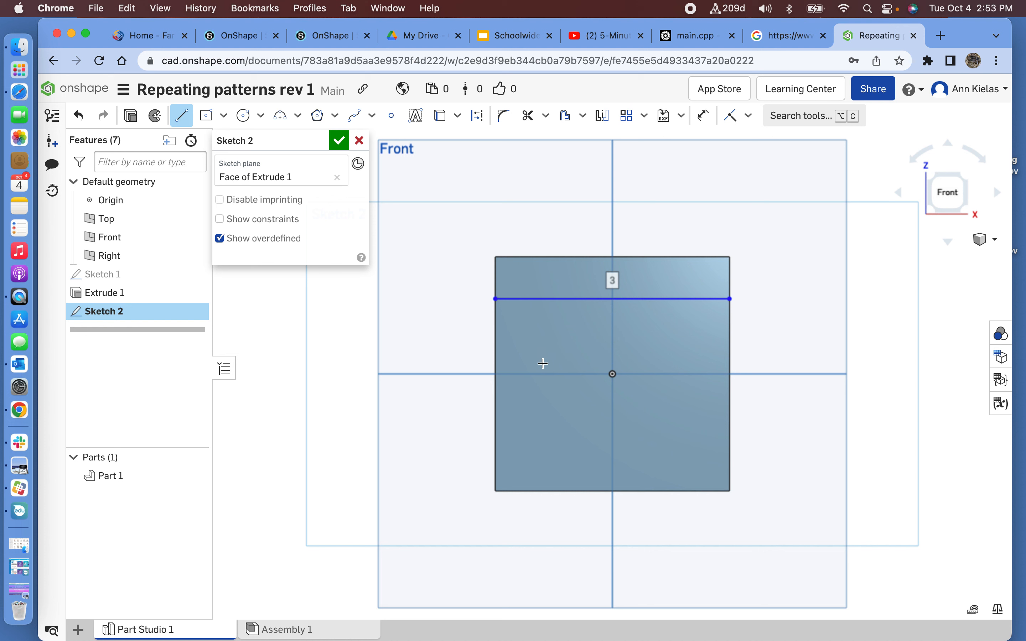
Dimension the line's left endpoint 0.5 in below the face's upper-left corner.
left_click(703, 120)
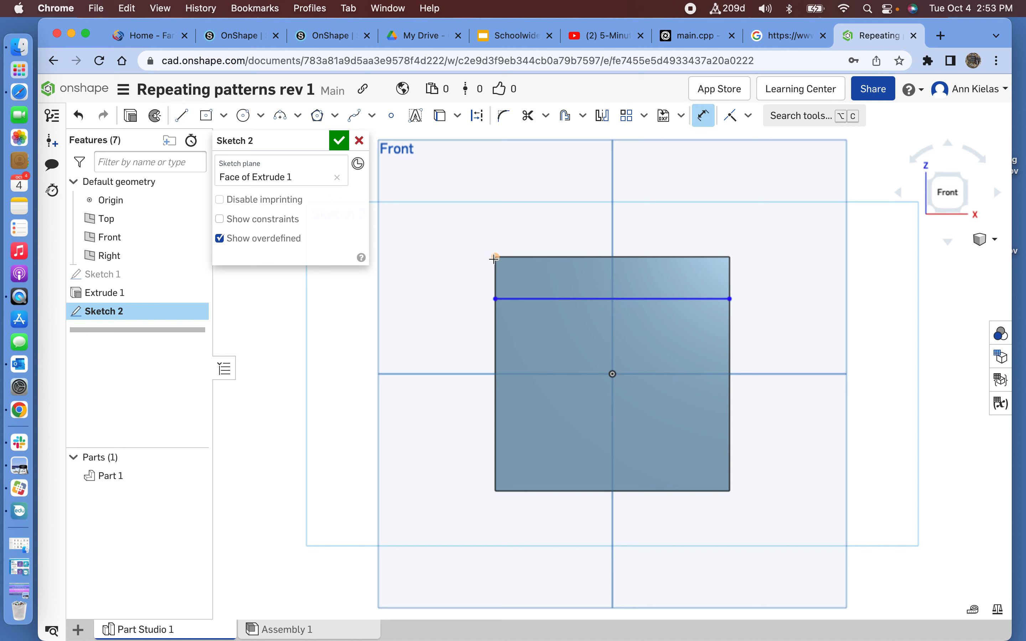
left_click(495, 299)
left_click(495, 258)
left_click(442, 294)
key("BackSpace")
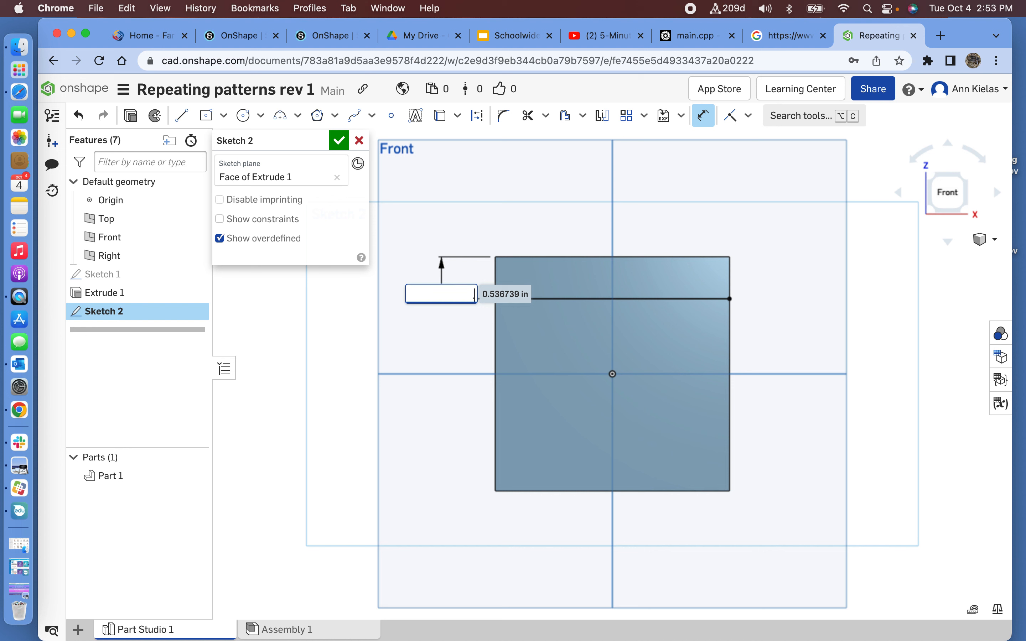
type(".5")
key("Return")
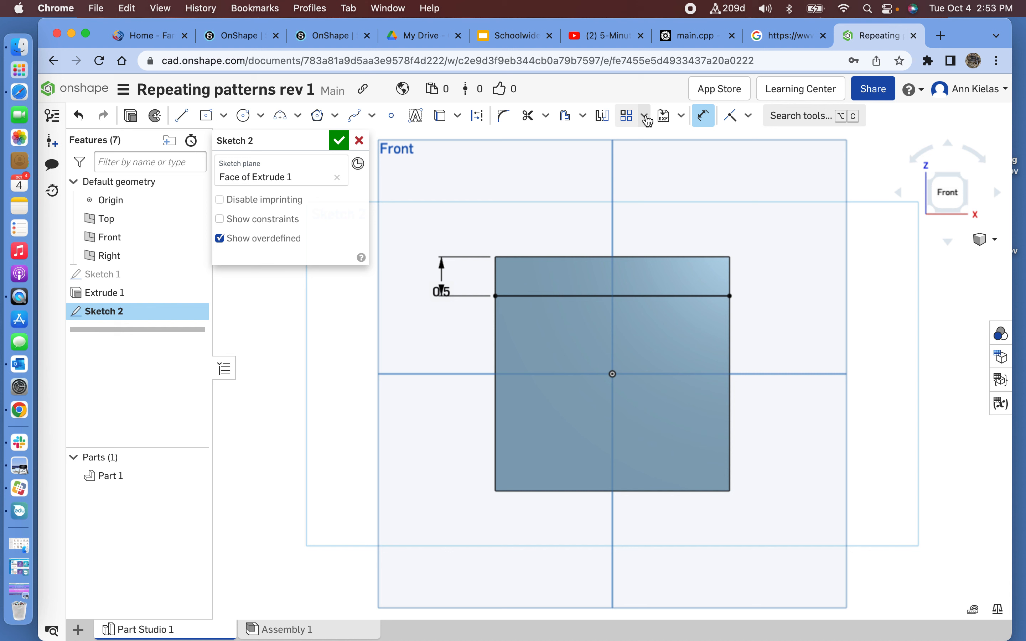
Apply a linear pattern to the horizontal line, directed down the face's left edge with a spacing of 0.5 in.
left_click(645, 116)
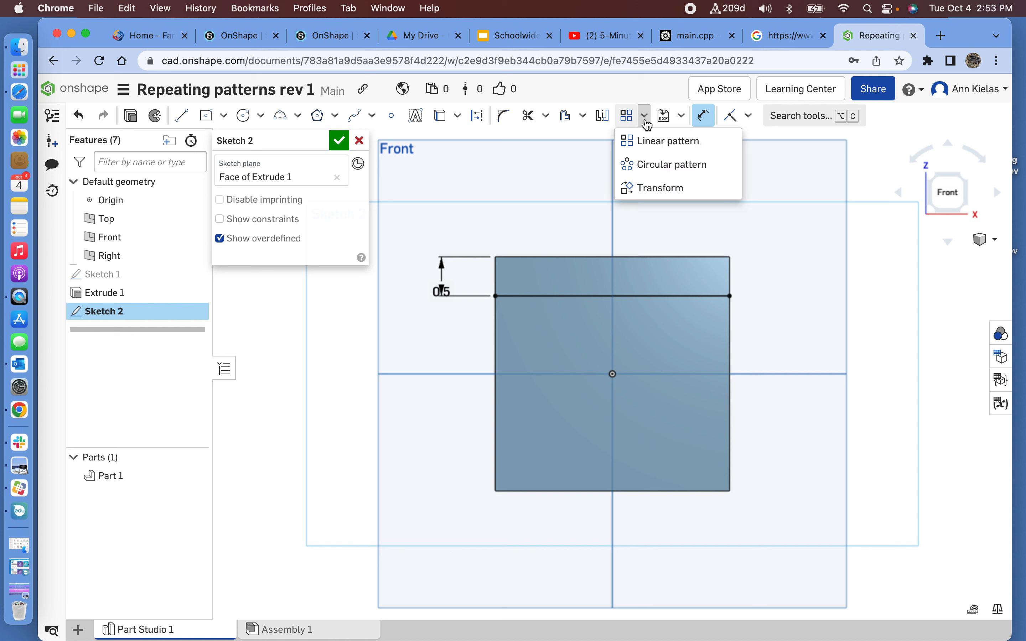
left_click(653, 142)
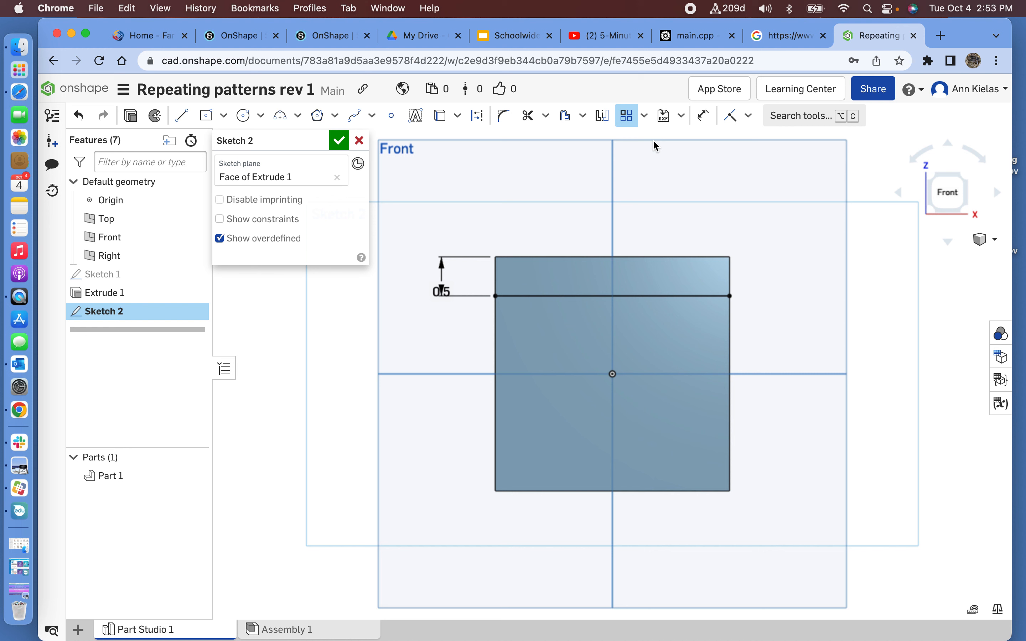
left_click(601, 296)
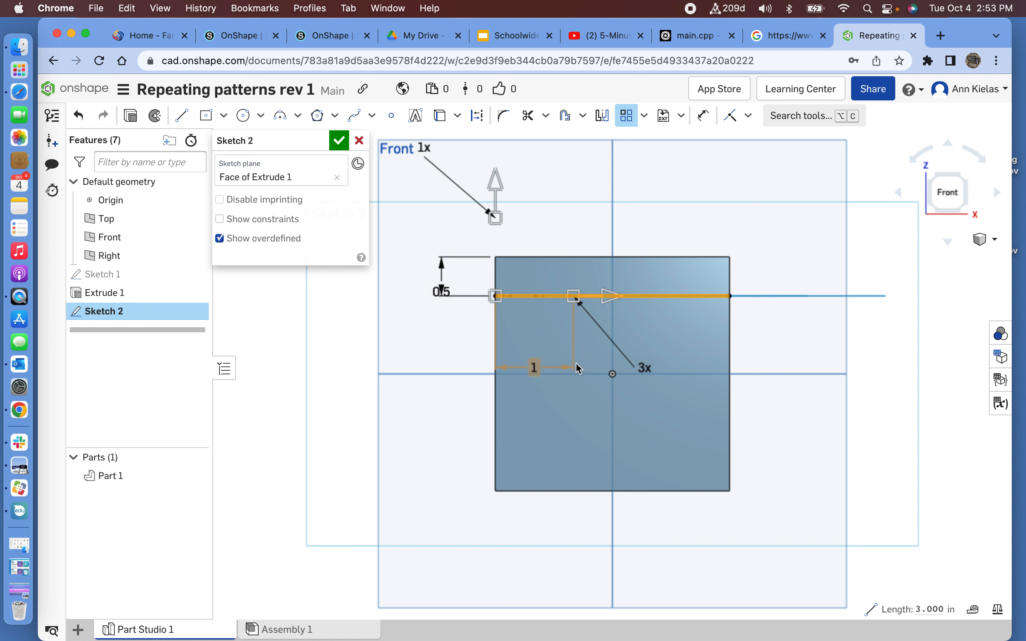
left_click_drag(536, 369, 574, 371)
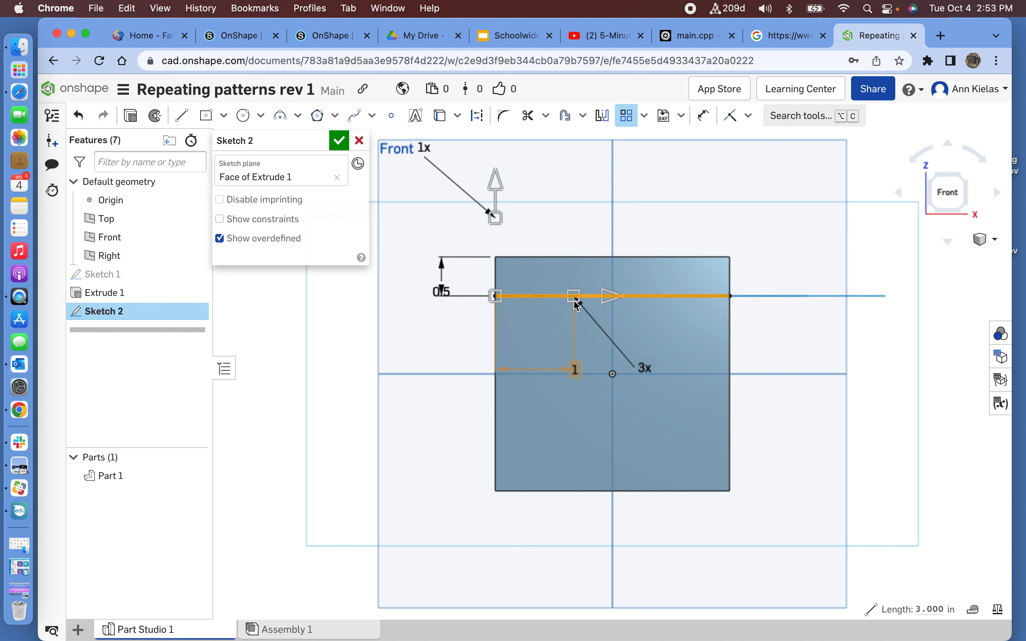
left_click_drag(574, 296, 495, 353)
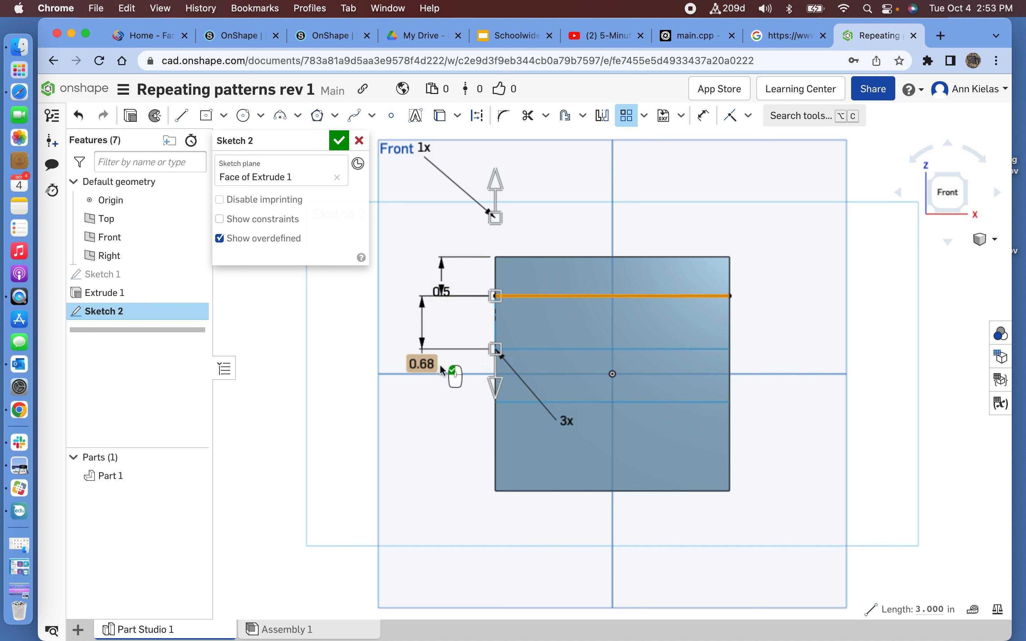
double_click(428, 364)
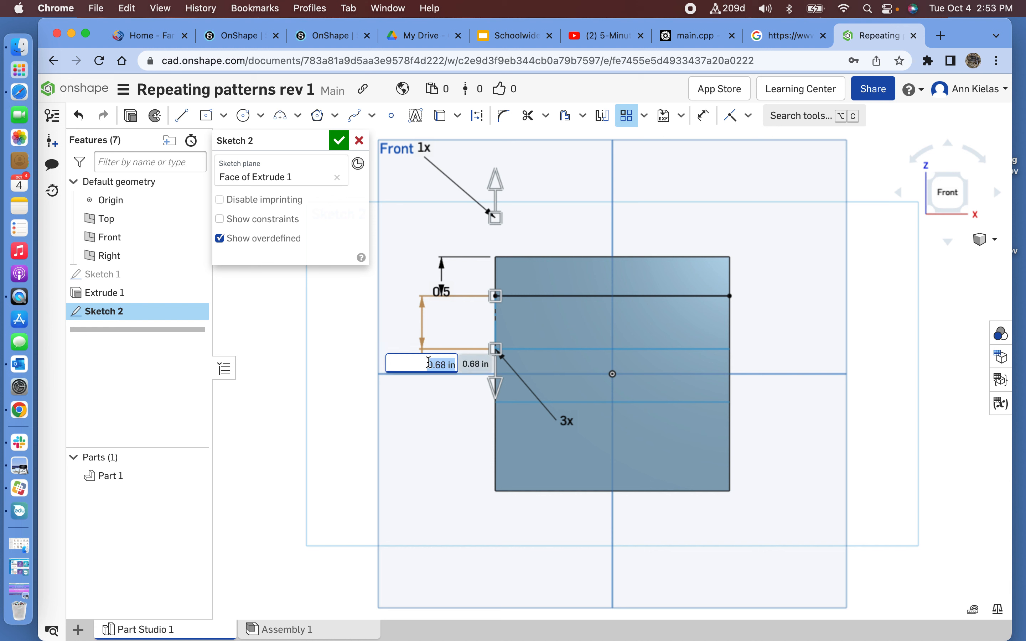
key("BackSpace")
key("Return")
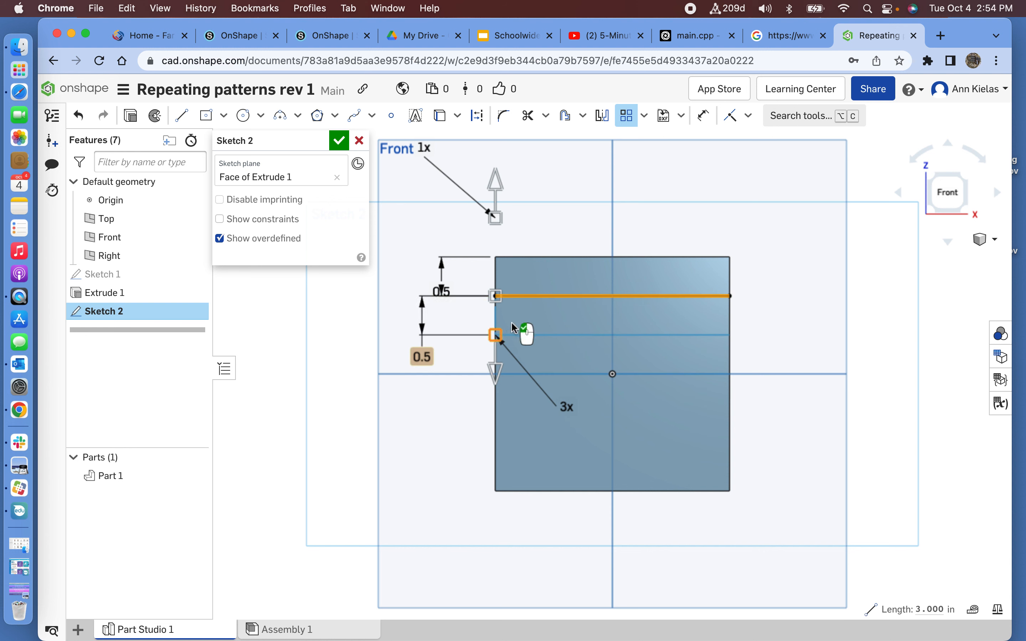
Set the number of instances in the downward line pattern to 6.
left_click(564, 407)
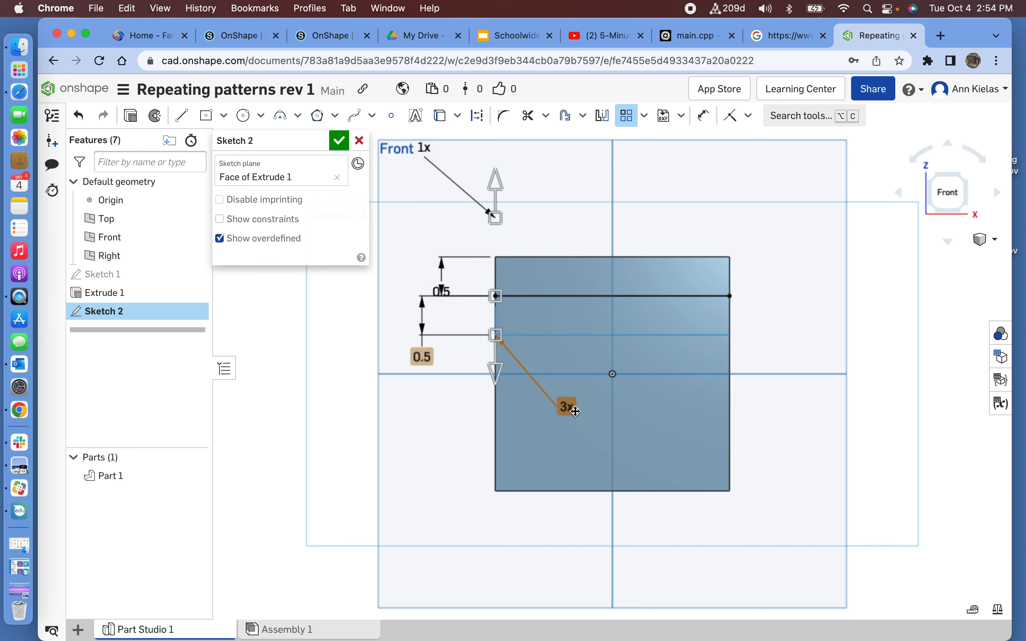
double_click(564, 407)
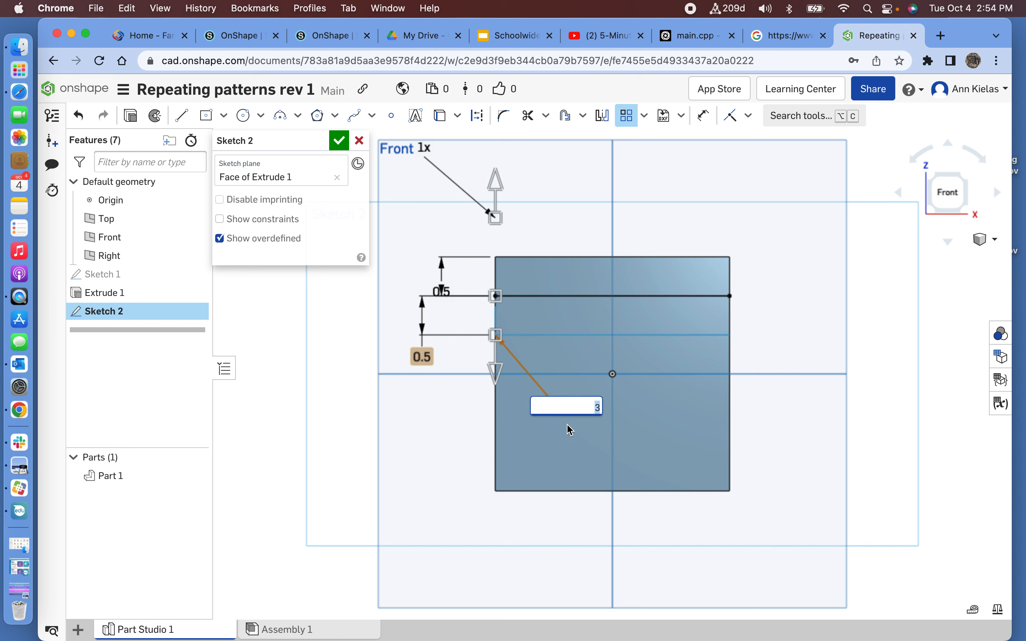
type("6")
key("Return")
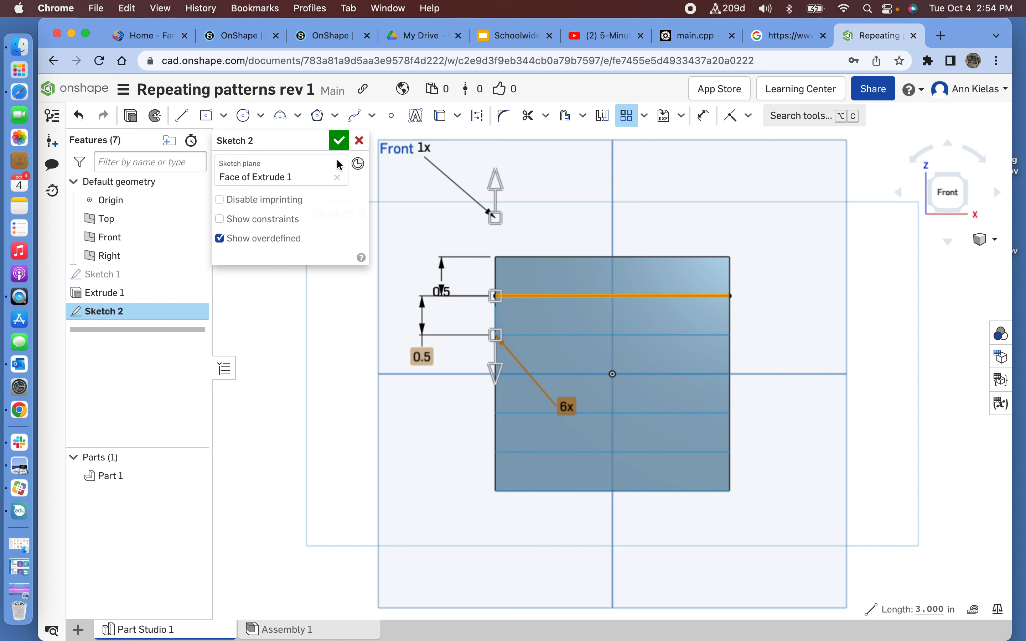
Finish the line-pattern sketch and set up a blind extrude that removes material to a depth of 0.2 in.
left_click(341, 143)
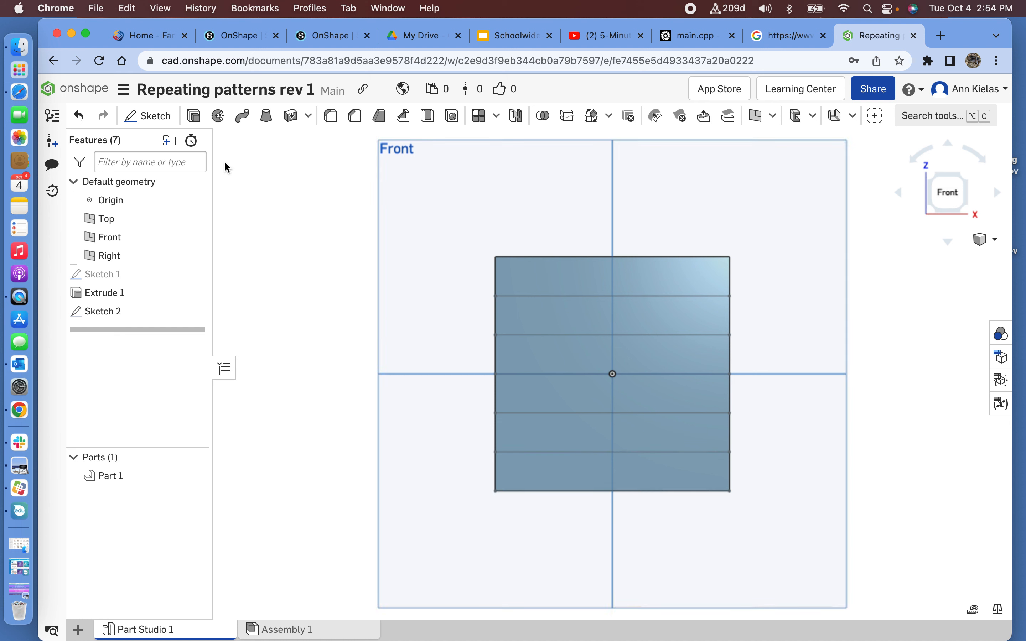
left_click(194, 115)
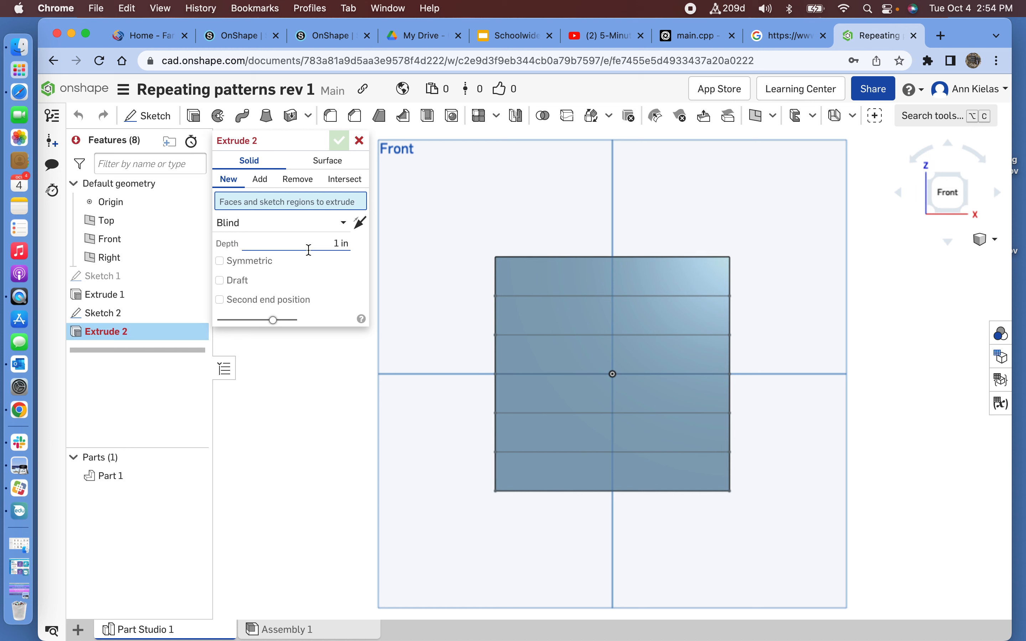
left_click(302, 181)
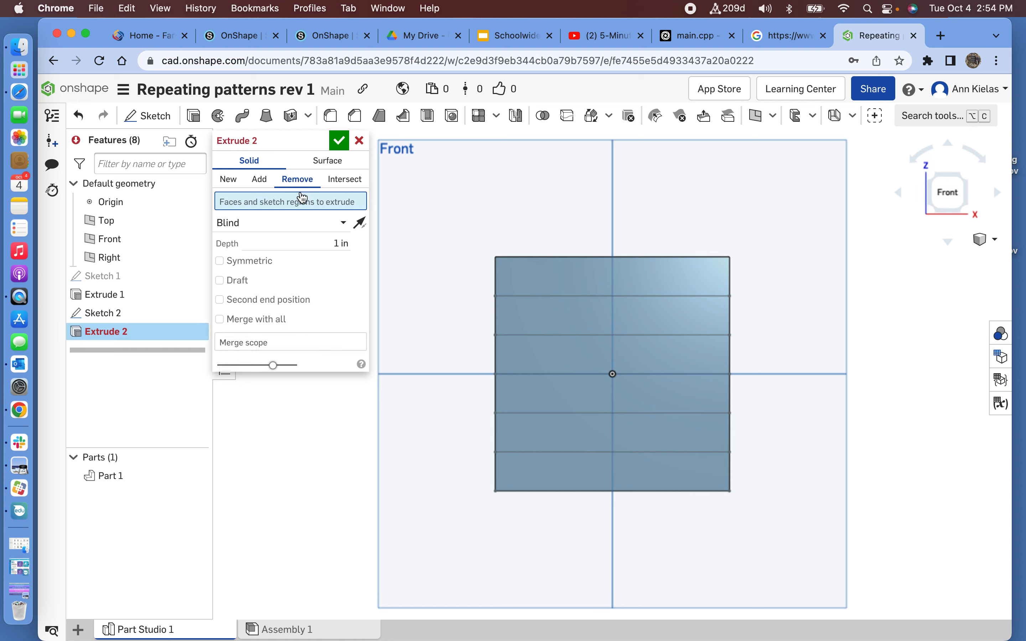
left_click(340, 245)
type(".2")
Cut the first, third and fifth strips from the top of the front face, with the cut merged with all parts.
left_click(617, 288)
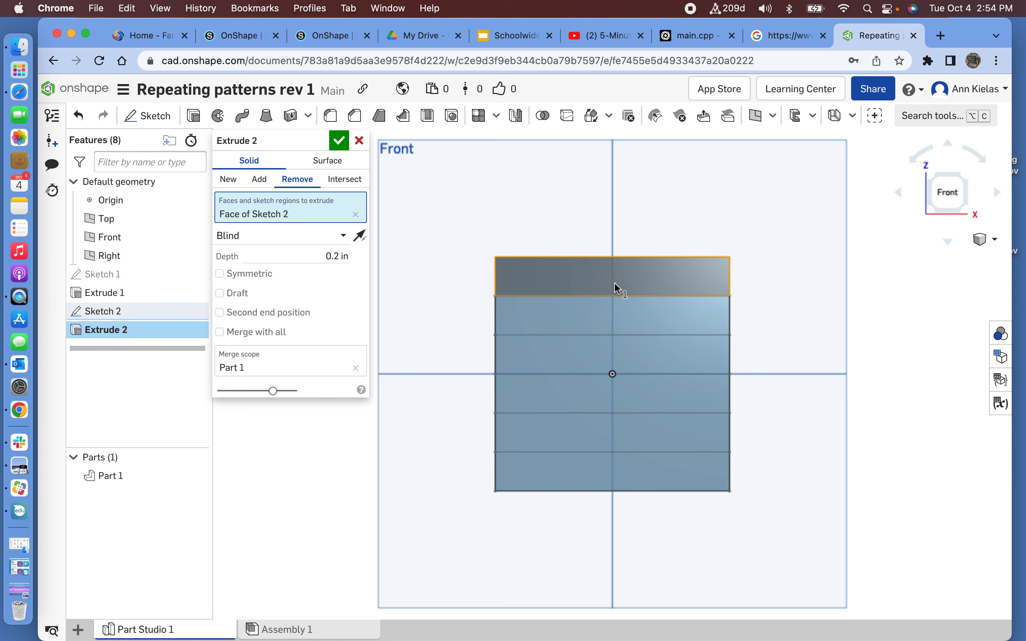
left_click(591, 355)
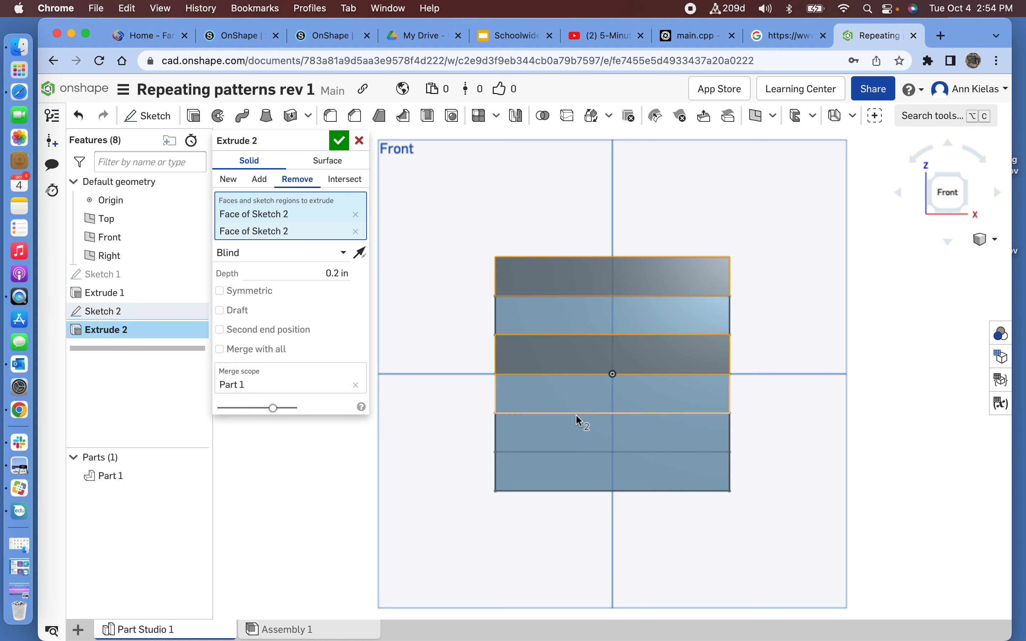
left_click(579, 425)
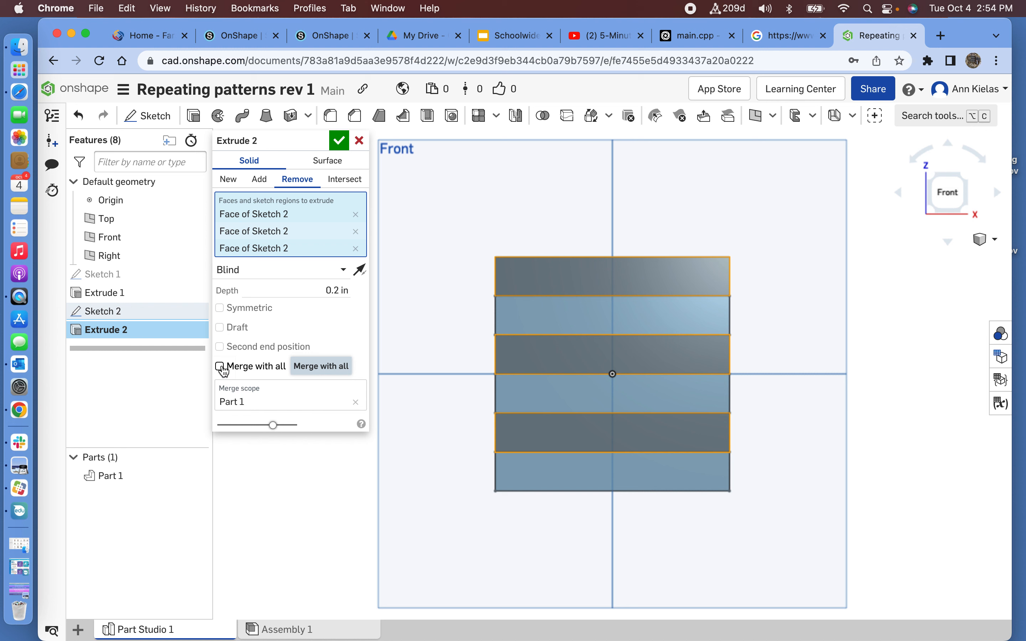
left_click(219, 367)
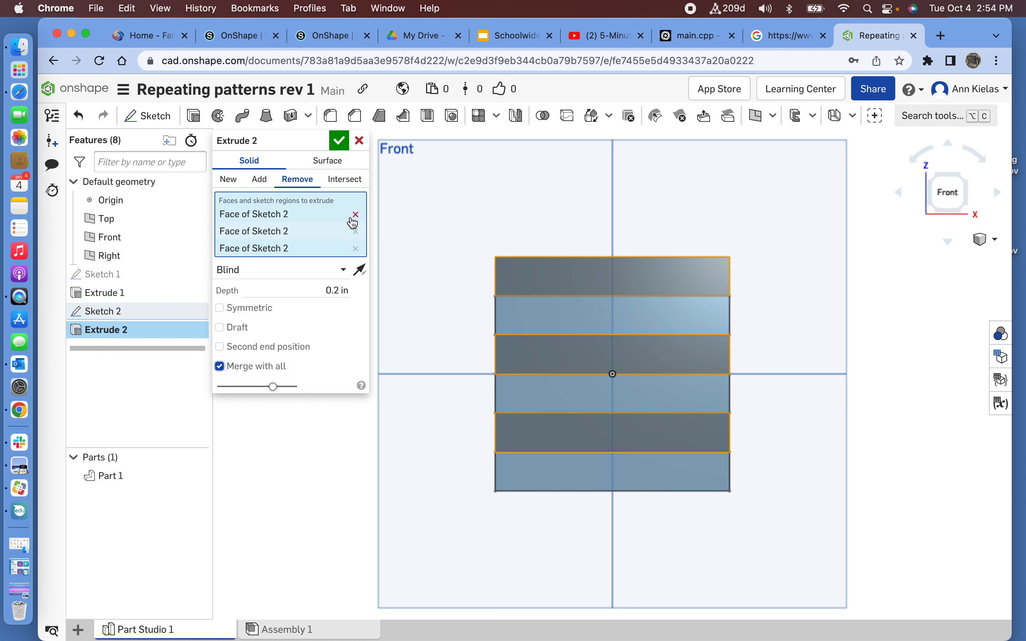
left_click(341, 139)
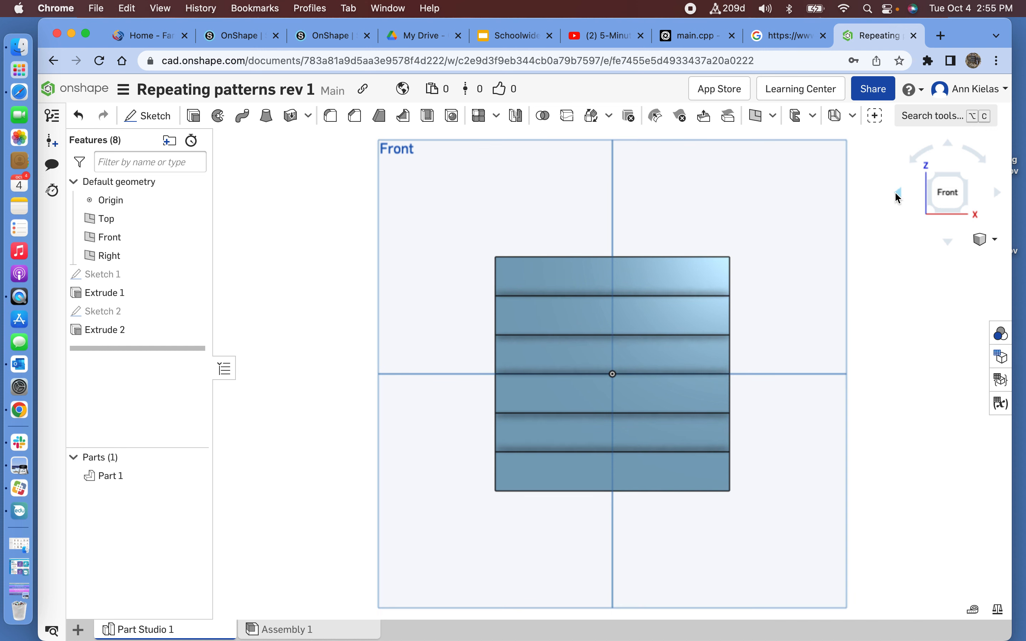
Examine the cube's grooved front face in the isometric and right views, ending in the isometric view.
left_click(982, 242)
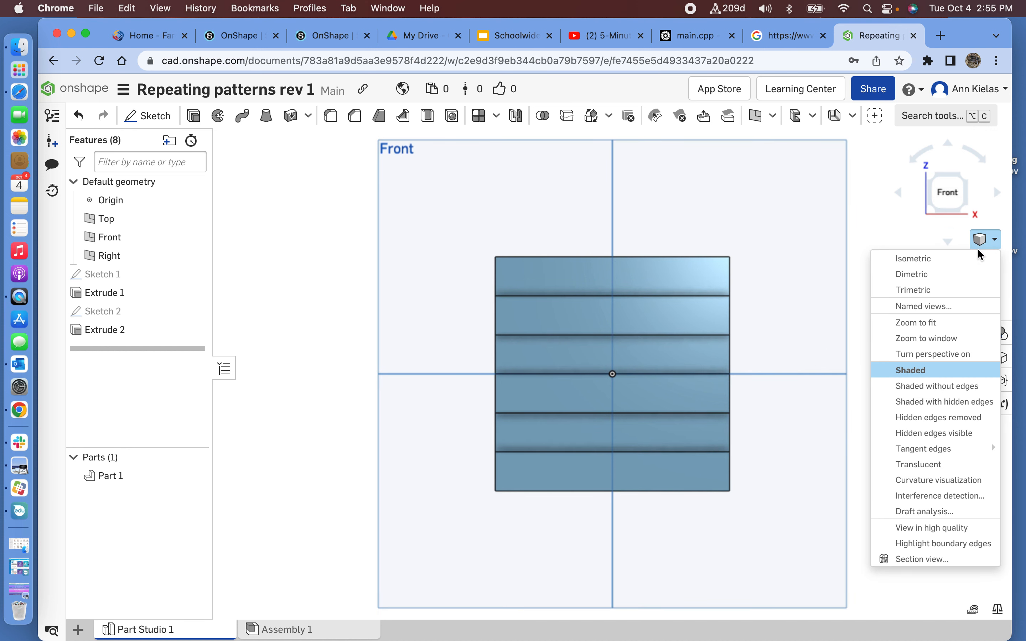
left_click(963, 260)
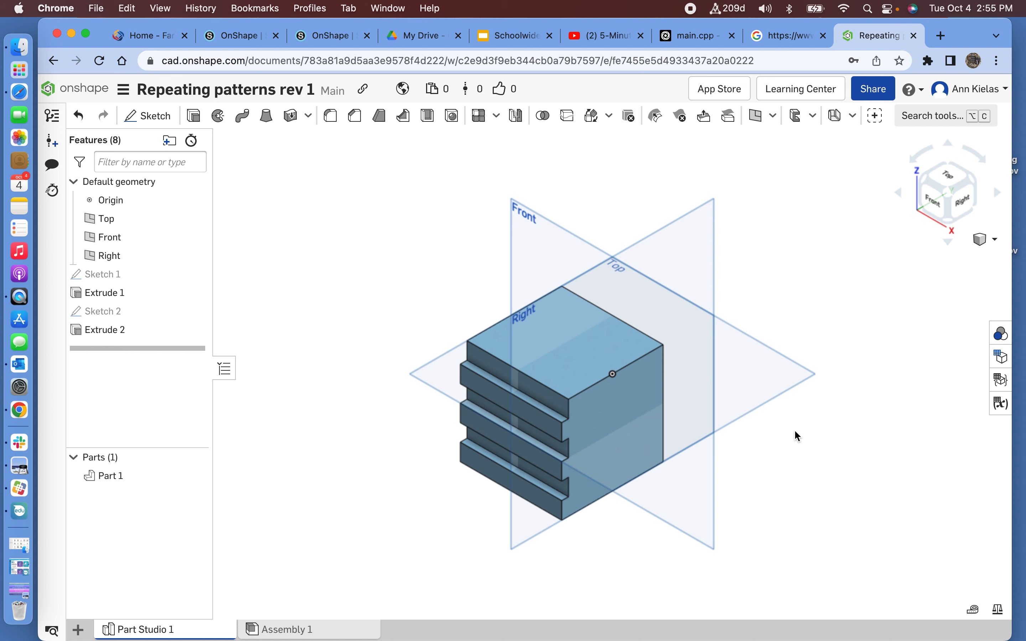
scroll(735, 473, "down", 3)
scroll(735, 473, "up", 2)
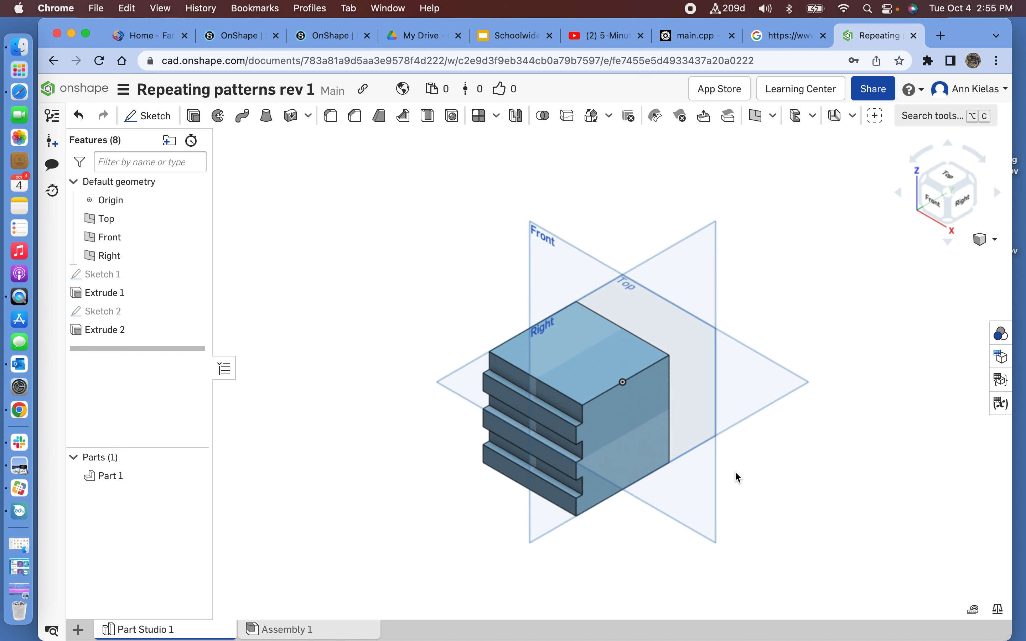
left_click(961, 205)
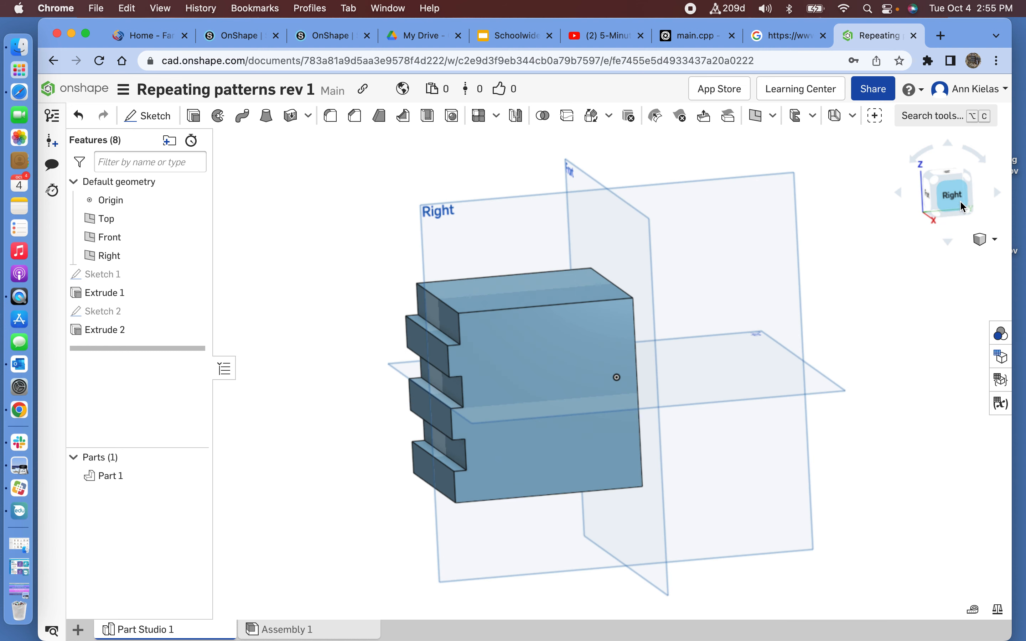
key("shift+7")
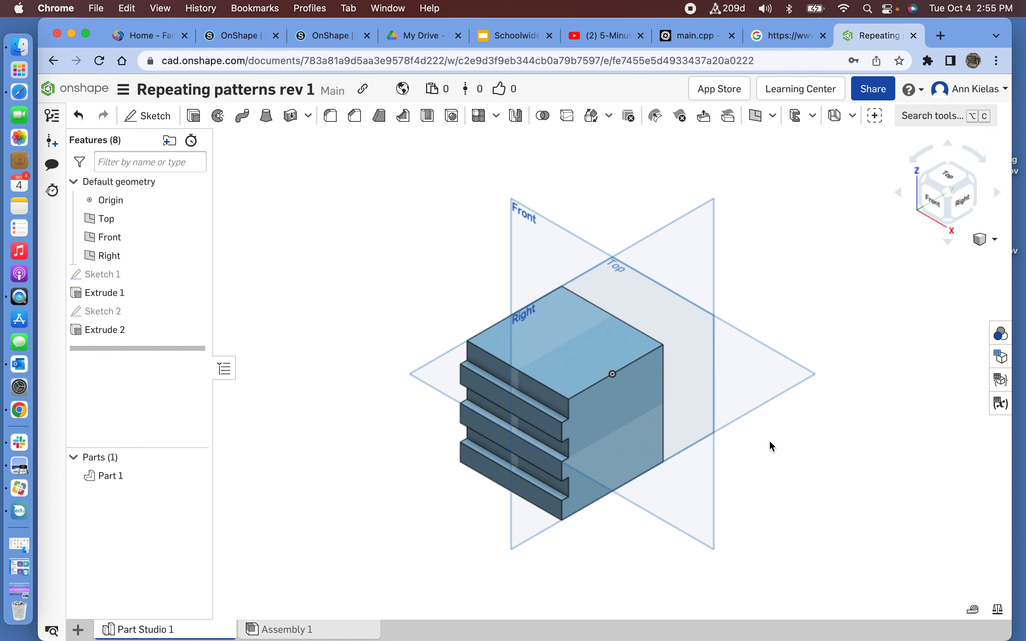